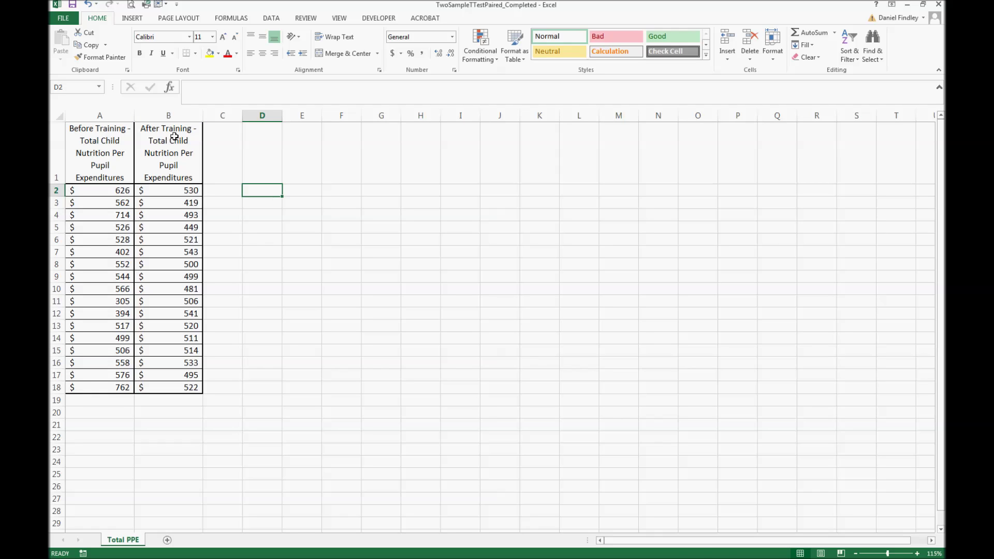
Select the before and after training values, then pick cell D2 beside the data.
{"action": "left_click_drag", "start_coordinate": [175, 136], "coordinate": [158, 392]}
{"action": "left_click", "coordinate": [213, 276]}
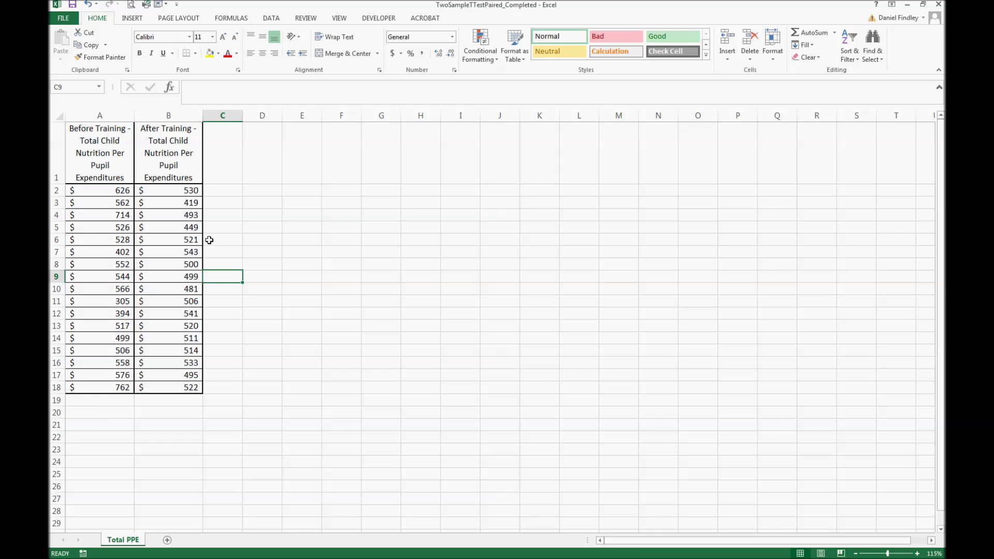
{"action": "left_click", "coordinate": [54, 191]}
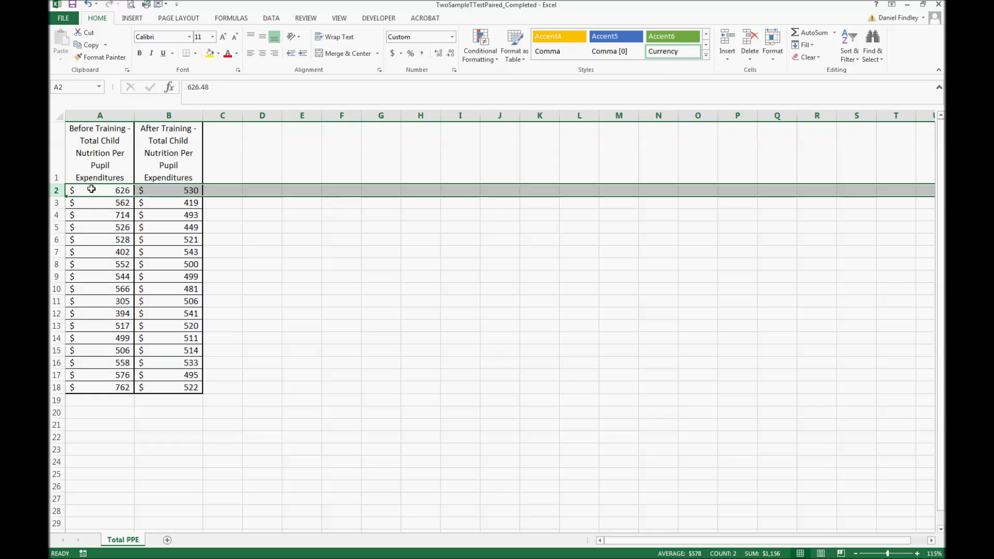
{"action": "left_click", "coordinate": [97, 191]}
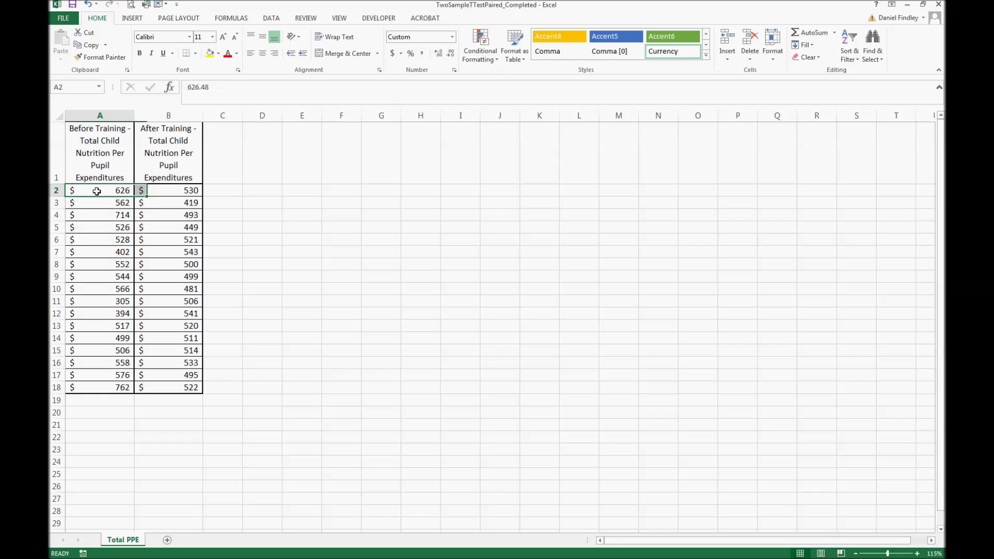
{"action": "left_click_drag", "start_coordinate": [97, 191], "coordinate": [113, 191]}
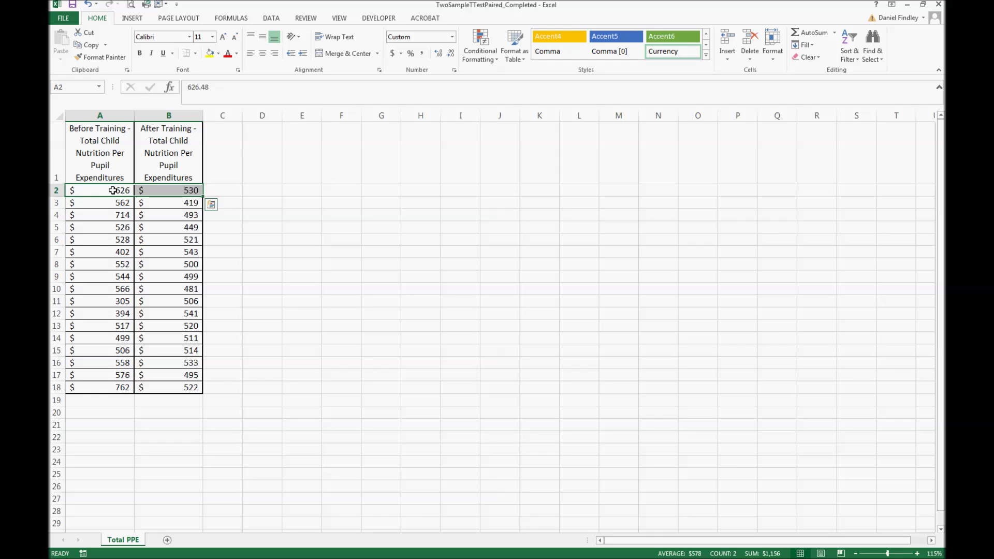
{"action": "left_click", "coordinate": [113, 190]}
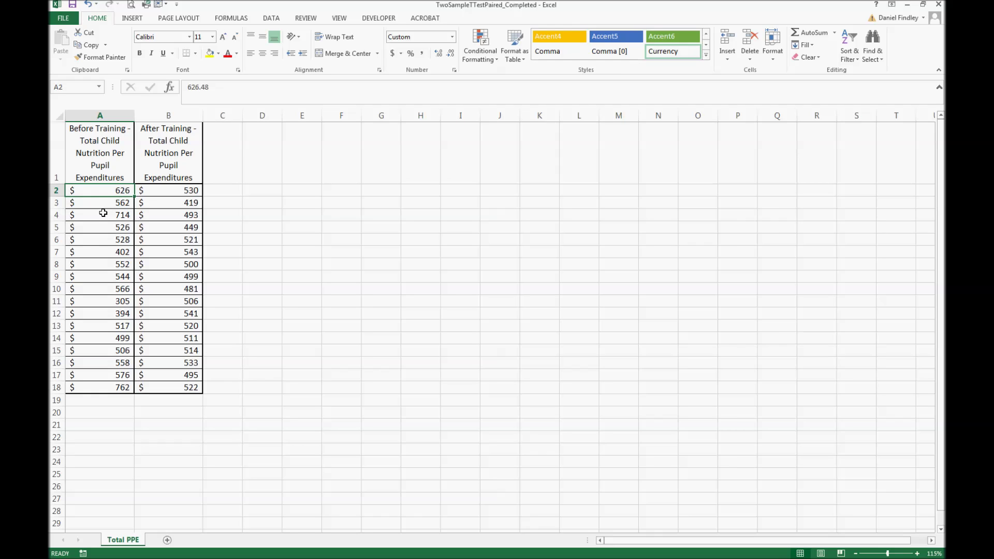
{"action": "left_click", "coordinate": [101, 387], "text": "shift"}
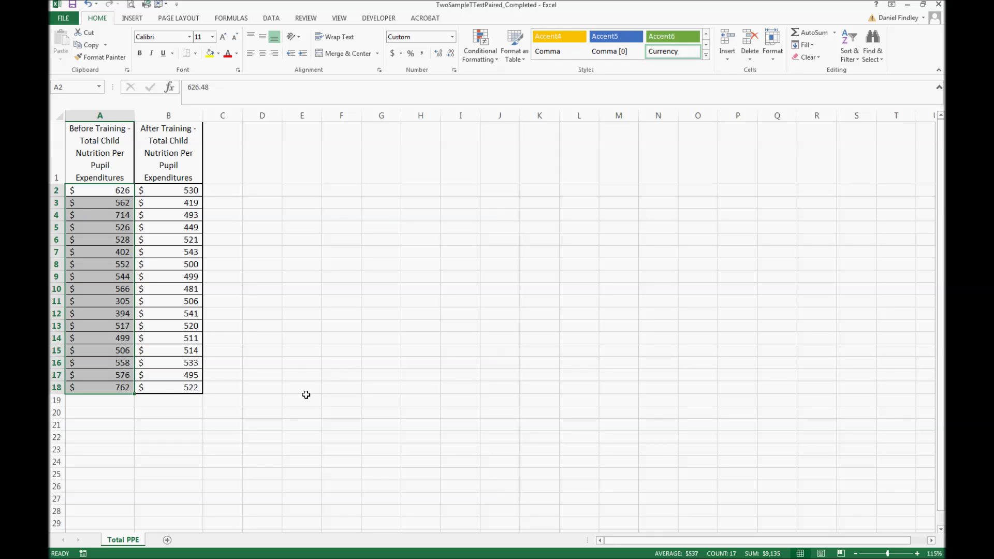
{"action": "left_click", "coordinate": [261, 187]}
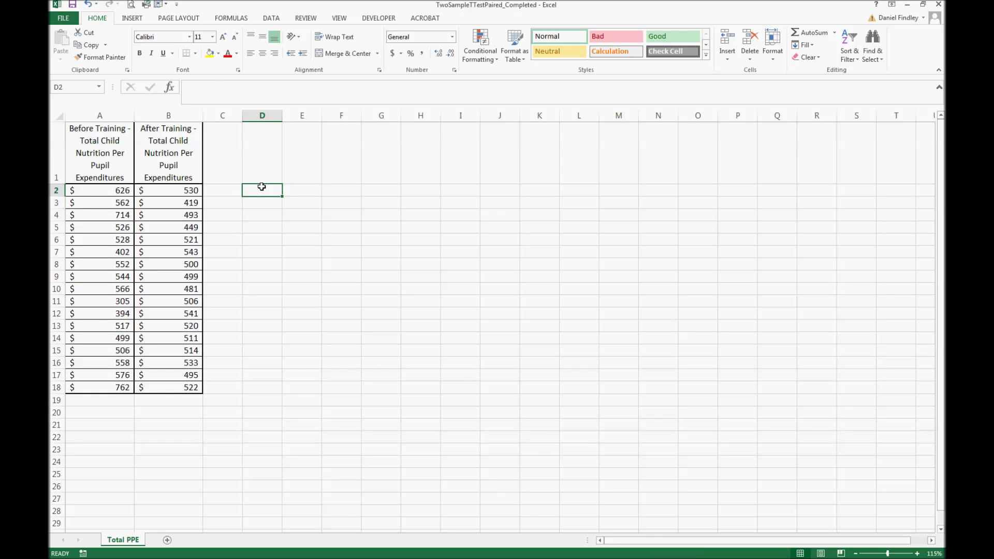
Choose t-Test: Paired Two Sample for Means in Data Analysis, then close its settings for now.
{"action": "left_click", "coordinate": [271, 19]}
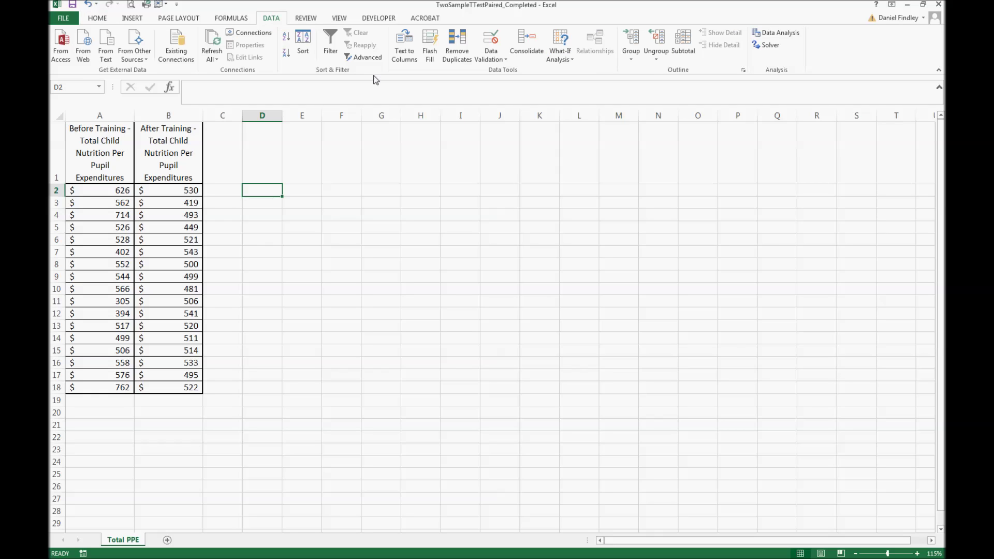
{"action": "left_click", "coordinate": [760, 33]}
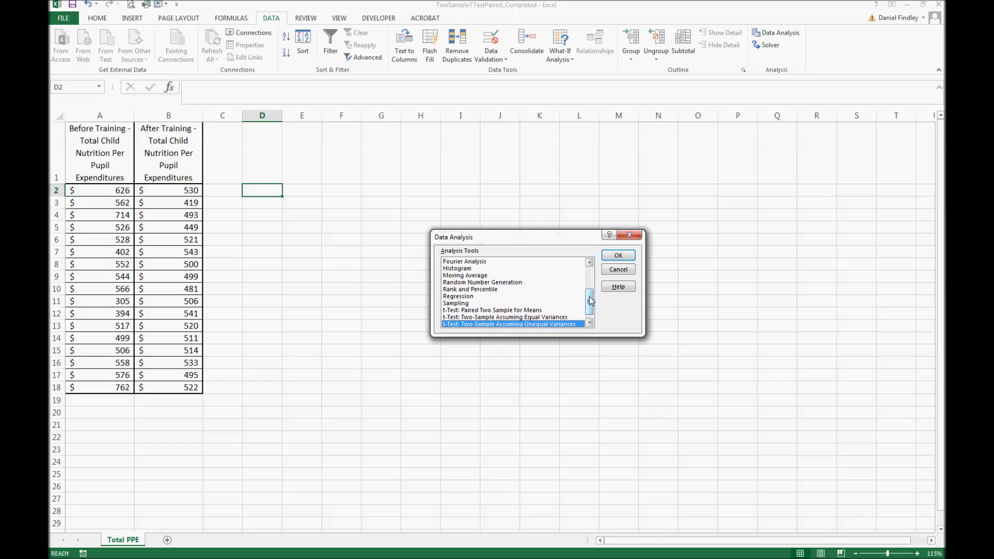
{"action": "left_click", "coordinate": [494, 310]}
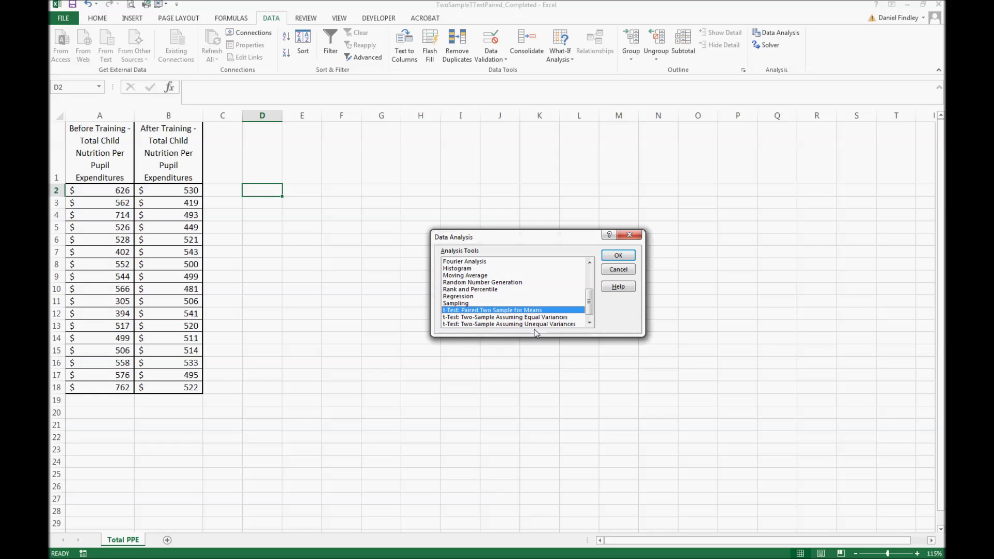
{"action": "left_click", "coordinate": [614, 257]}
{"action": "left_click_drag", "start_coordinate": [529, 215], "coordinate": [366, 216]}
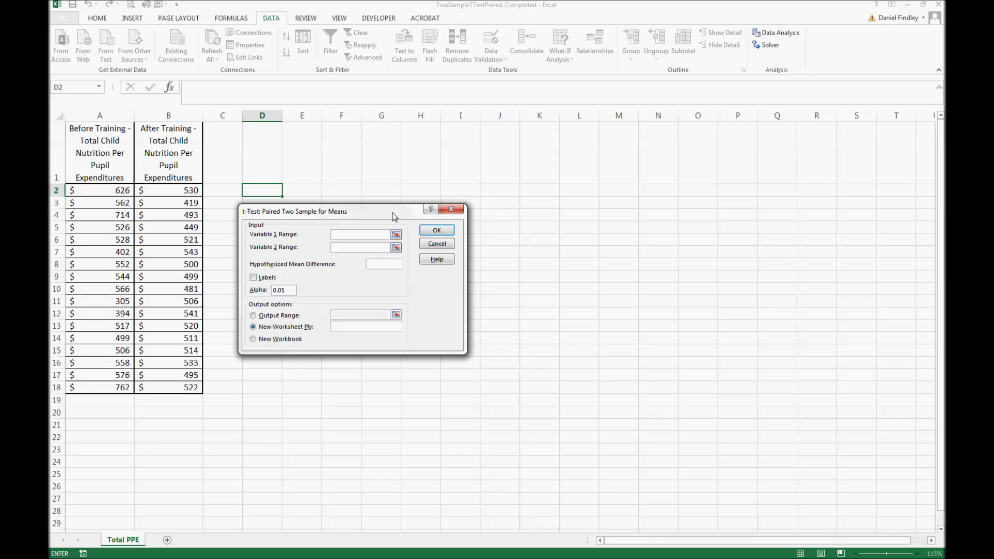
{"action": "left_click", "coordinate": [452, 210]}
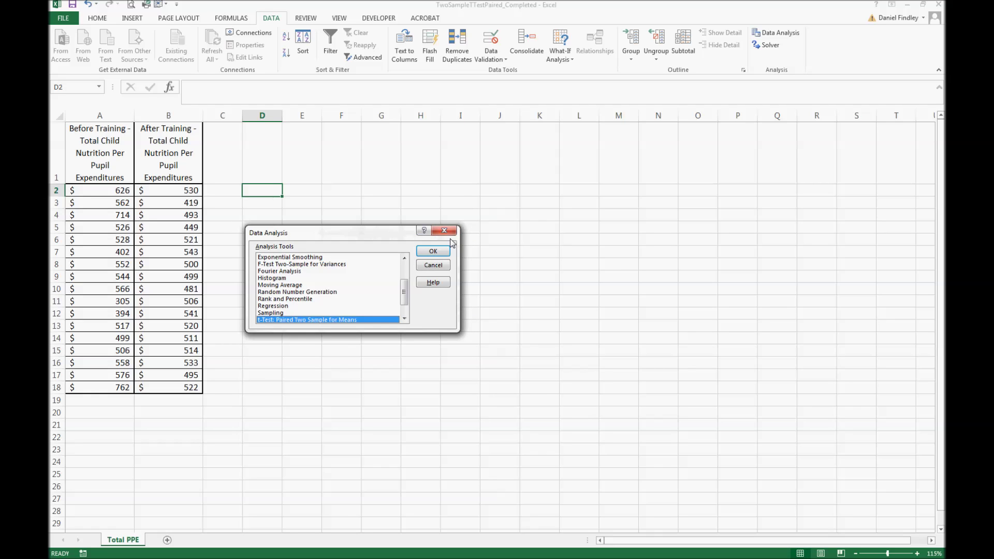
Enter 'Null Hypothesis: No difference between means before vs after' in D2.
{"action": "left_click", "coordinate": [444, 230]}
{"action": "type", "text": "H"}
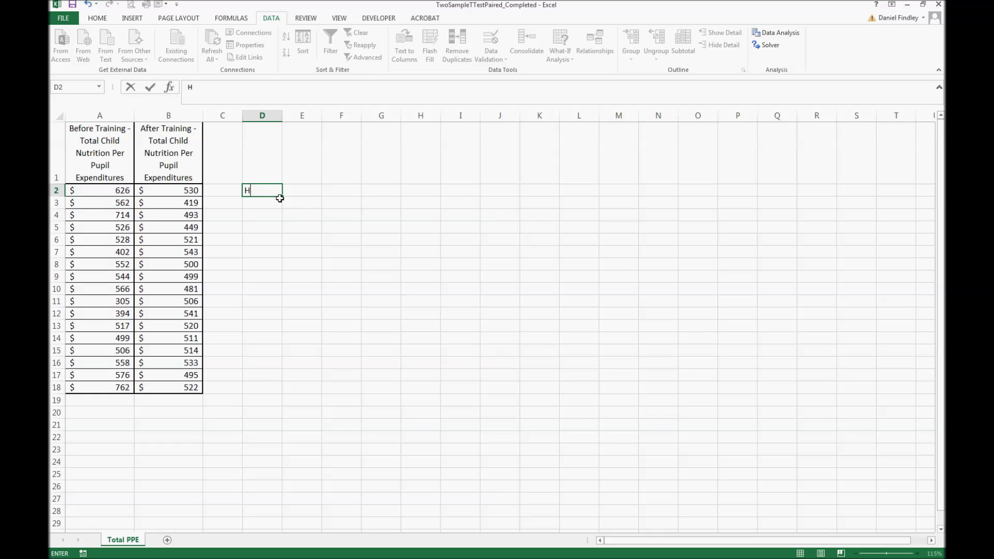
{"action": "key", "text": "BackSpace"}
{"action": "type", "text": "Null Hypothesis:"}
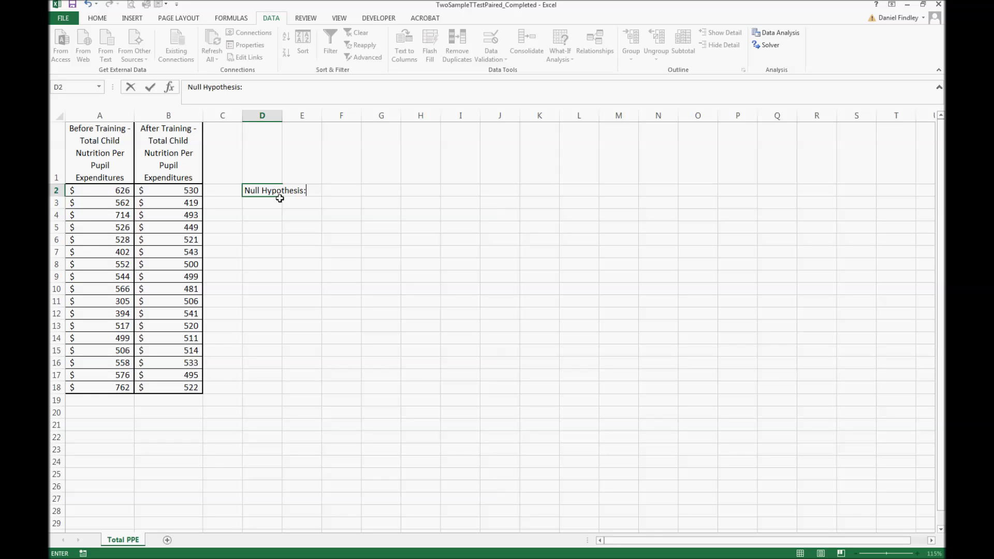
{"action": "type", "text": " No difference"}
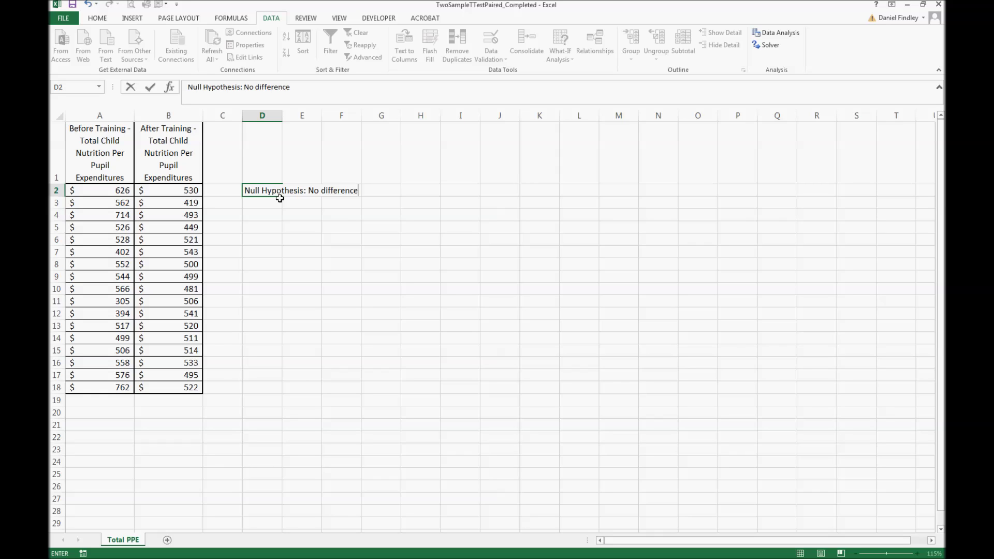
{"action": "type", "text": " between means "}
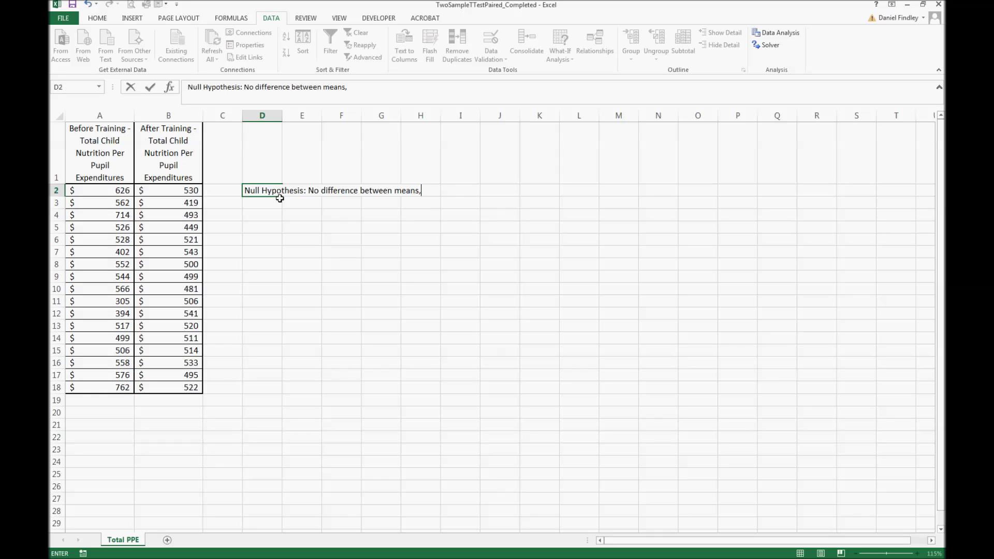
{"action": "type", "text": " before vs after"}
{"action": "key", "text": "Return"}
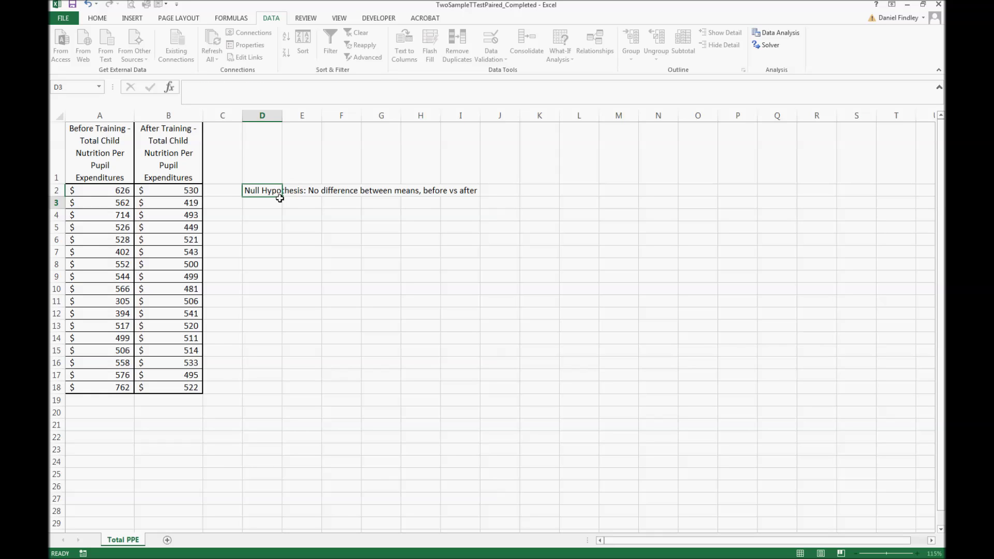
Enter 'Alternative Hypothesis: Is a difference' in D3 and reopen the analysis tools list.
{"action": "type", "text": "Alternative "}
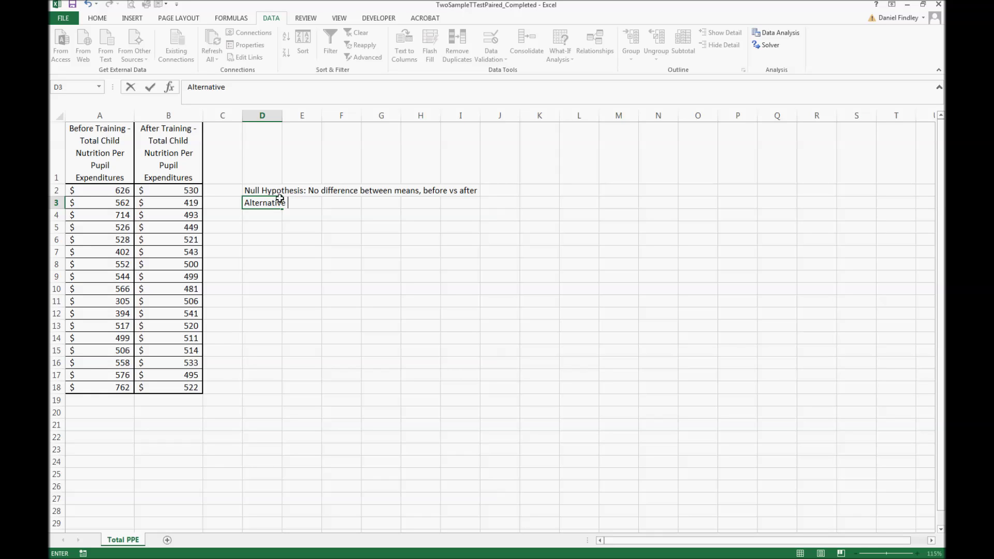
{"action": "type", "text": "Hypothesis: Is a difer"}
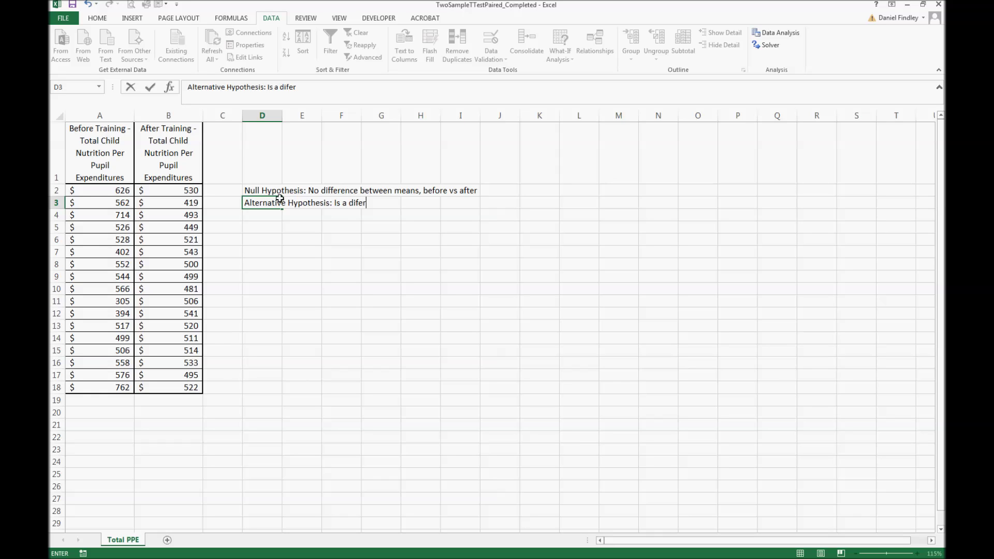
{"action": "type", "text": "ence"}
{"action": "key", "text": "BackSpace"}
{"action": "key", "text": "BackSpace"}
{"action": "key", "text": "BackSpace"}
{"action": "key", "text": "BackSpace"}
{"action": "key", "text": "BackSpace"}
{"action": "key", "text": "BackSpace"}
{"action": "type", "text": "ference"}
{"action": "key", "text": "Return"}
{"action": "key", "text": "Return"}
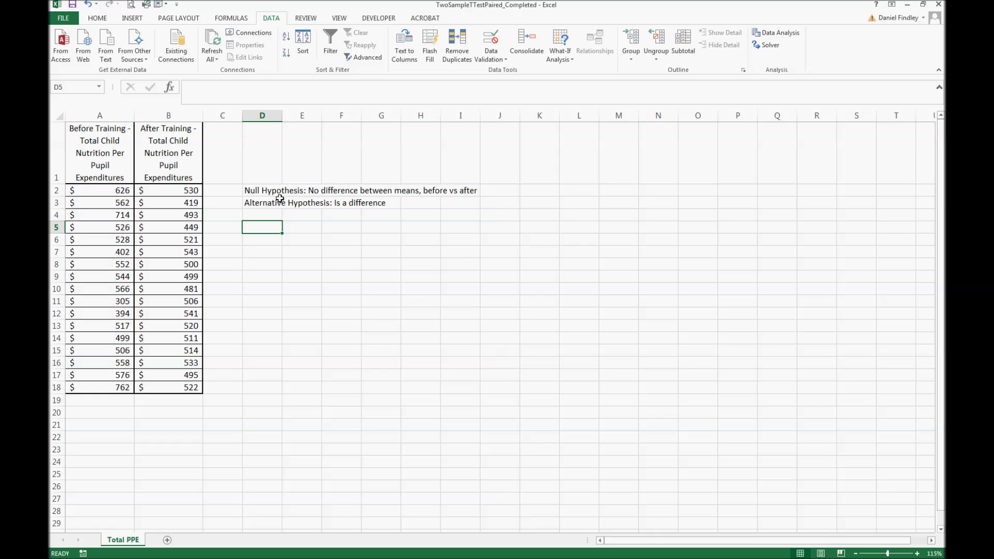
{"action": "left_click", "coordinate": [777, 33]}
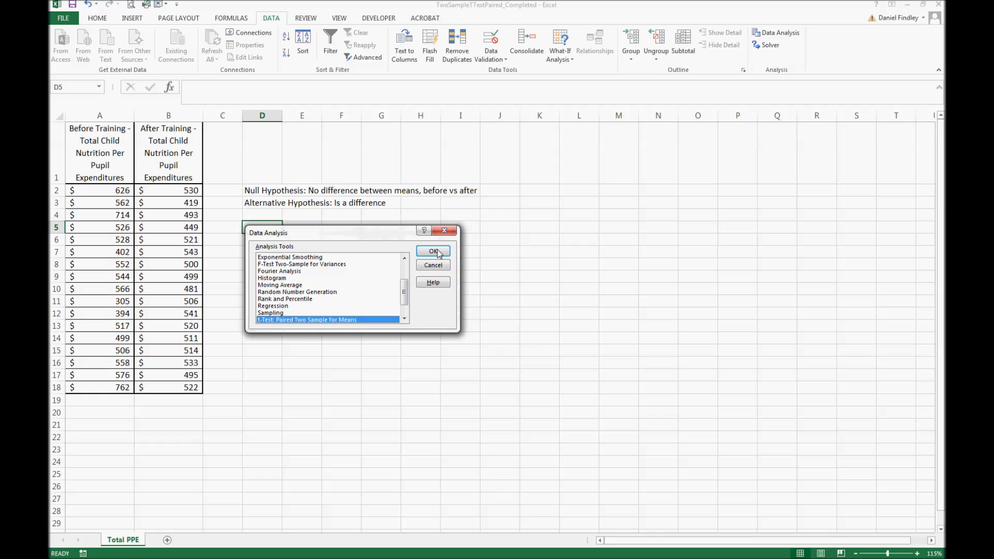
Run a paired t-test on A1:A18 versus B1:B18 with labels, outputting to D5.
{"action": "left_click", "coordinate": [433, 251]}
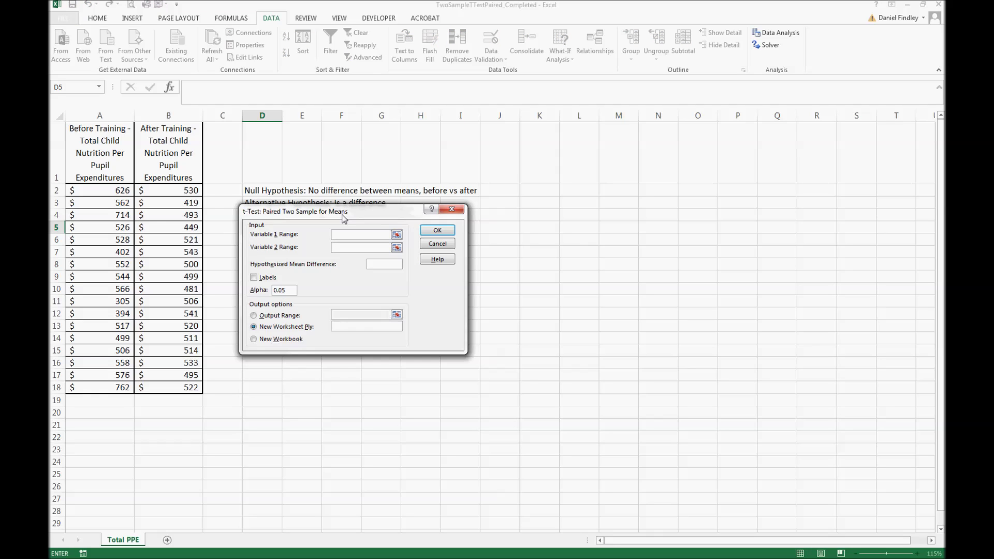
{"action": "left_click_drag", "start_coordinate": [342, 217], "coordinate": [352, 251]}
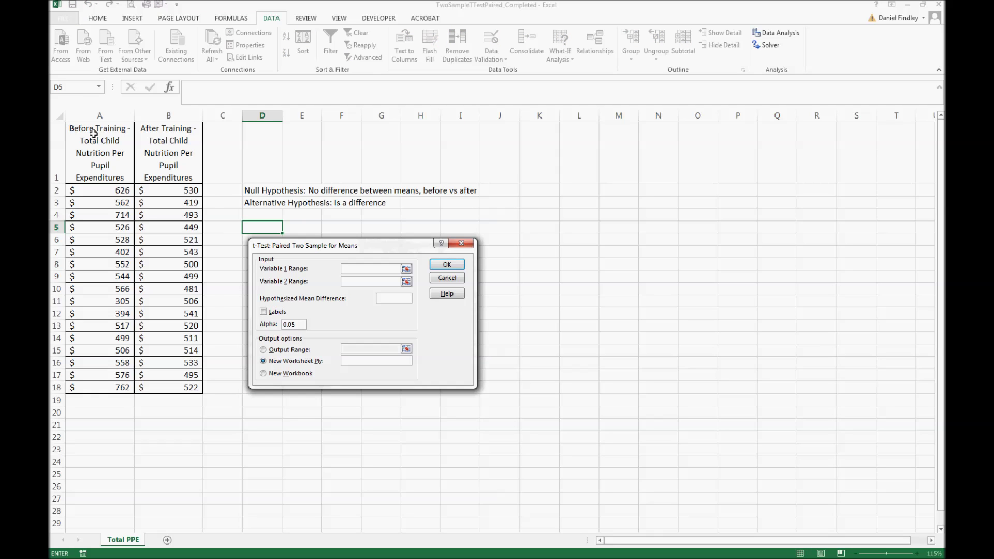
{"action": "left_click_drag", "start_coordinate": [94, 134], "coordinate": [98, 388]}
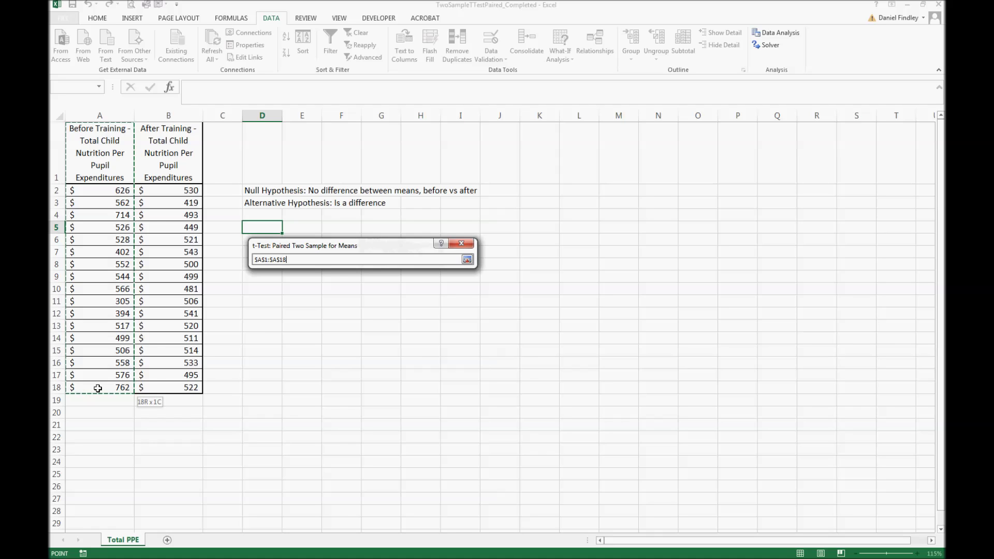
{"action": "key", "text": "Tab"}
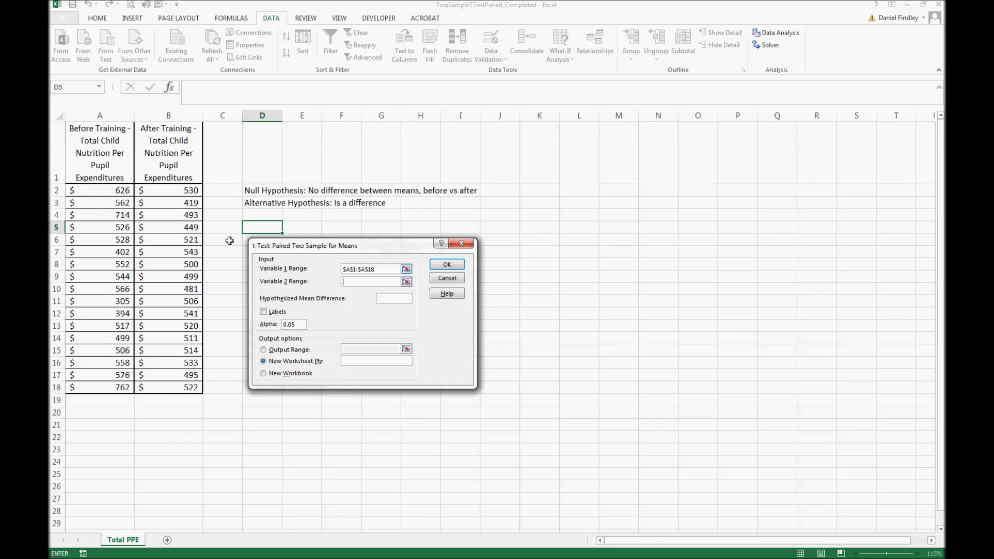
{"action": "left_click_drag", "start_coordinate": [164, 134], "coordinate": [187, 388]}
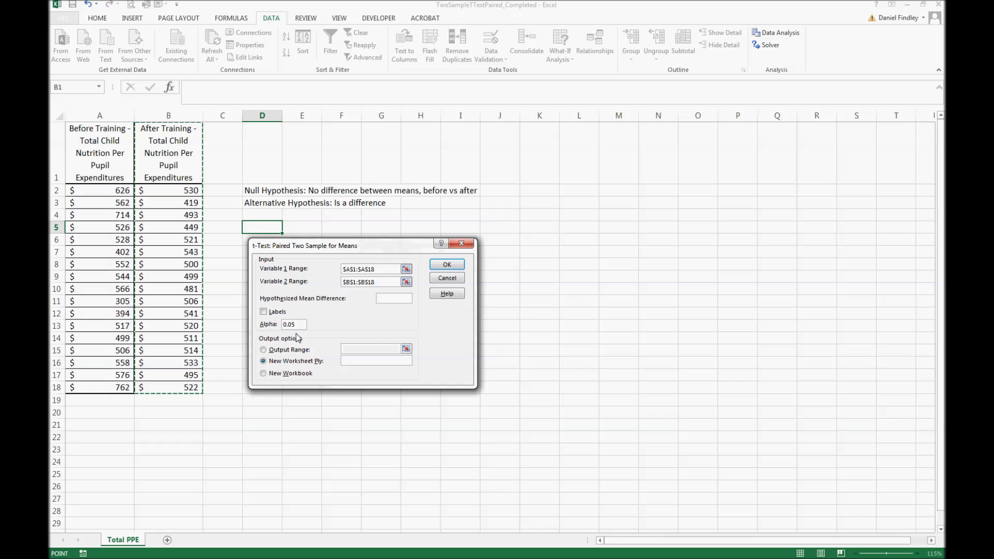
{"action": "left_click", "coordinate": [263, 312]}
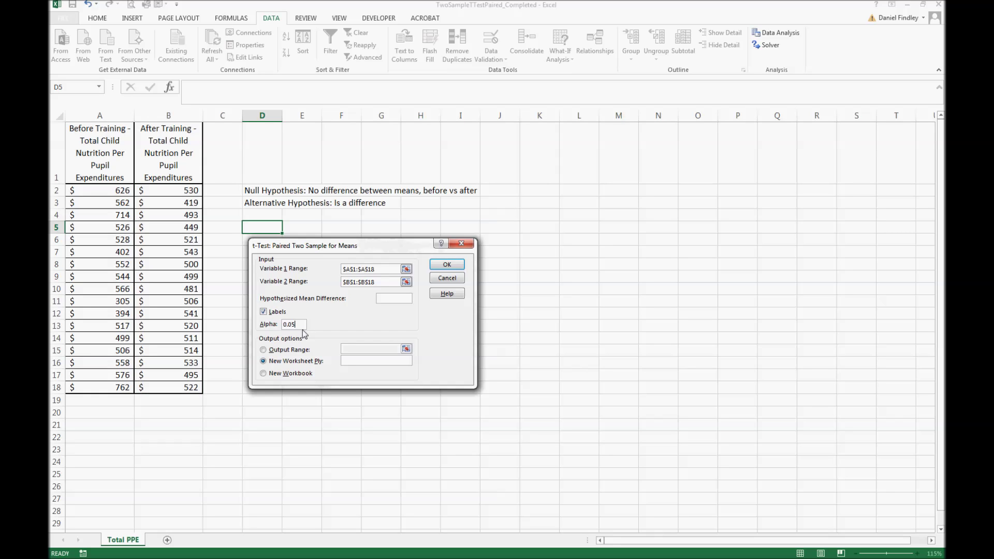
{"action": "left_click", "coordinate": [264, 350]}
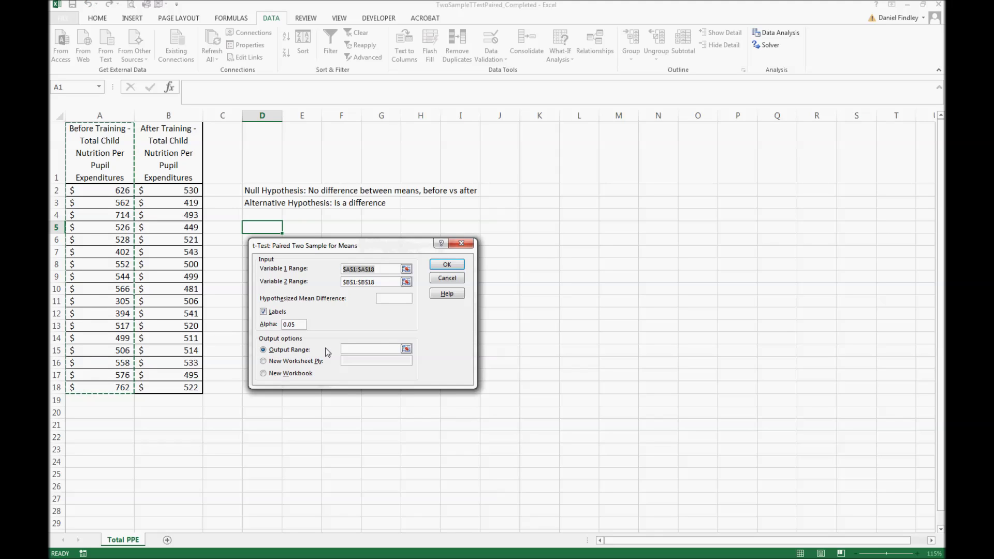
{"action": "left_click_drag", "start_coordinate": [354, 245], "coordinate": [675, 240]}
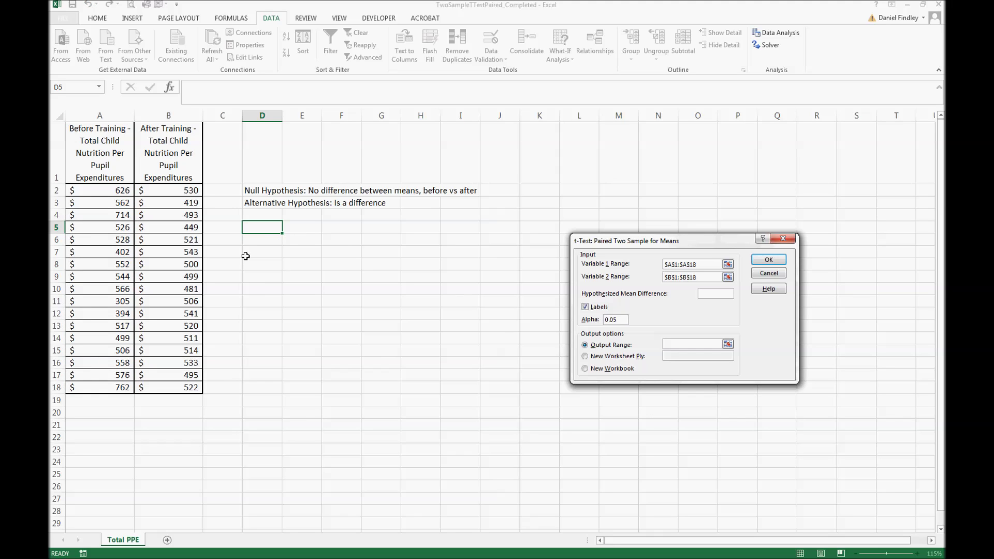
{"action": "left_click", "coordinate": [262, 227]}
{"action": "left_click", "coordinate": [764, 257]}
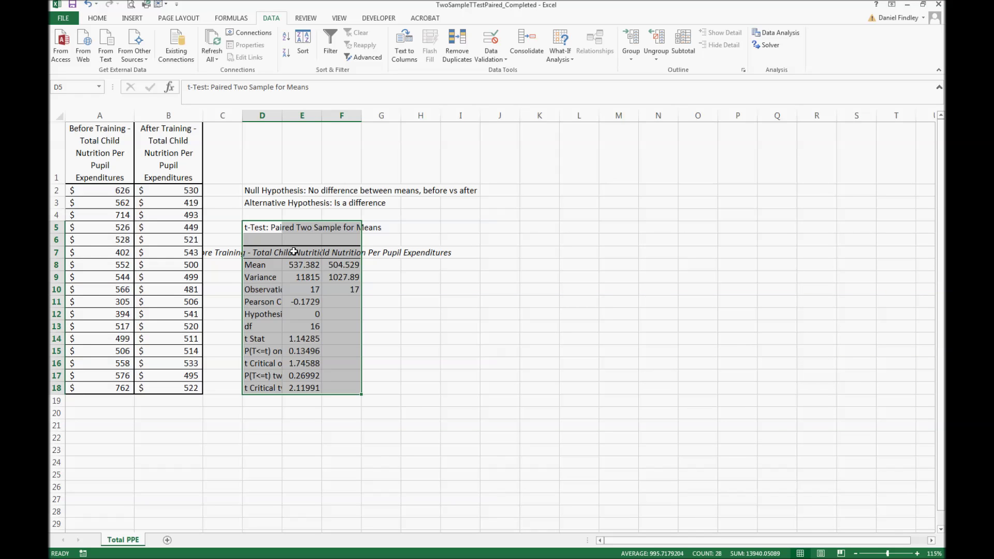
Auto-fit columns D:F, narrow column D, and wrap the headers in E7:F7.
{"action": "left_click_drag", "start_coordinate": [261, 115], "coordinate": [357, 112]}
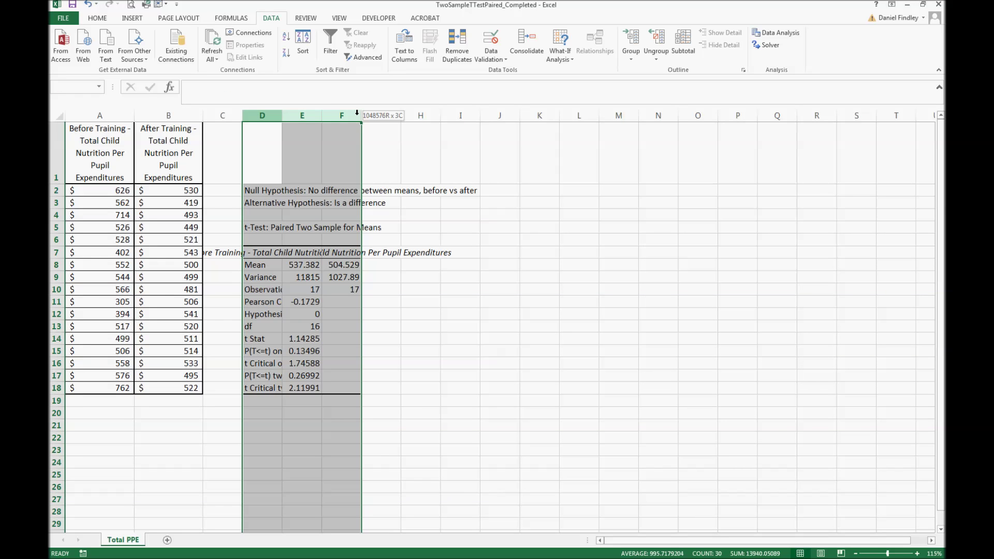
{"action": "double_click", "coordinate": [321, 115]}
{"action": "left_click_drag", "start_coordinate": [495, 116], "coordinate": [369, 115]}
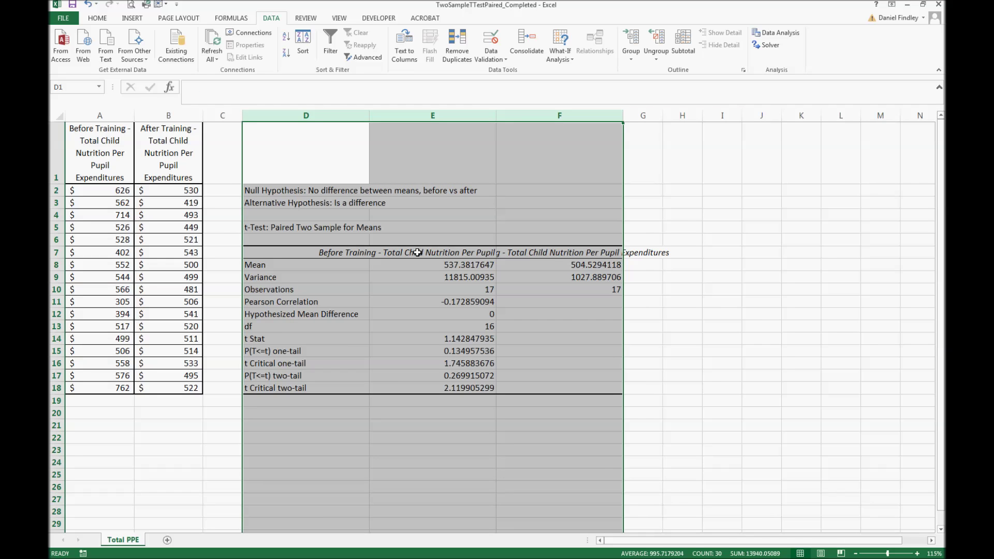
{"action": "left_click", "coordinate": [418, 252]}
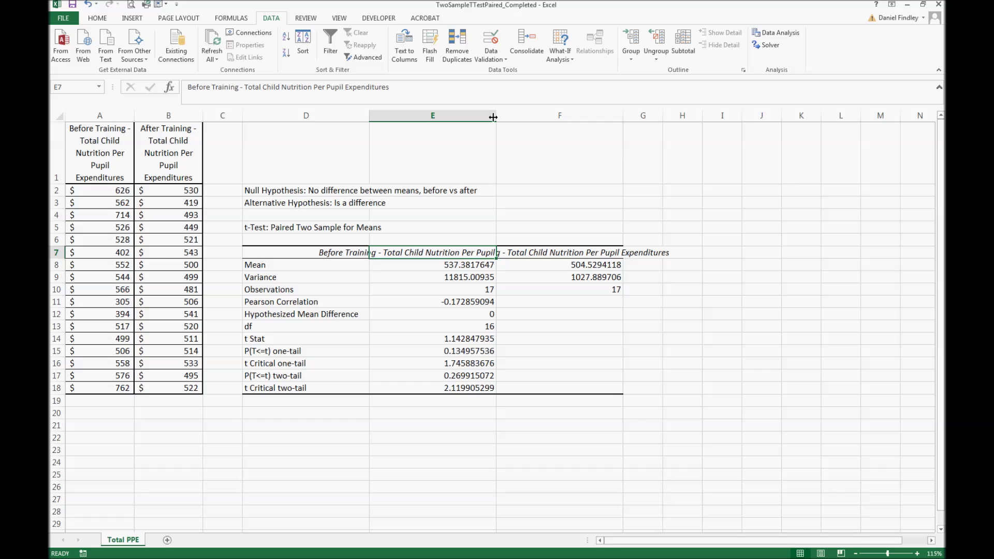
{"action": "left_click_drag", "start_coordinate": [481, 253], "coordinate": [540, 252]}
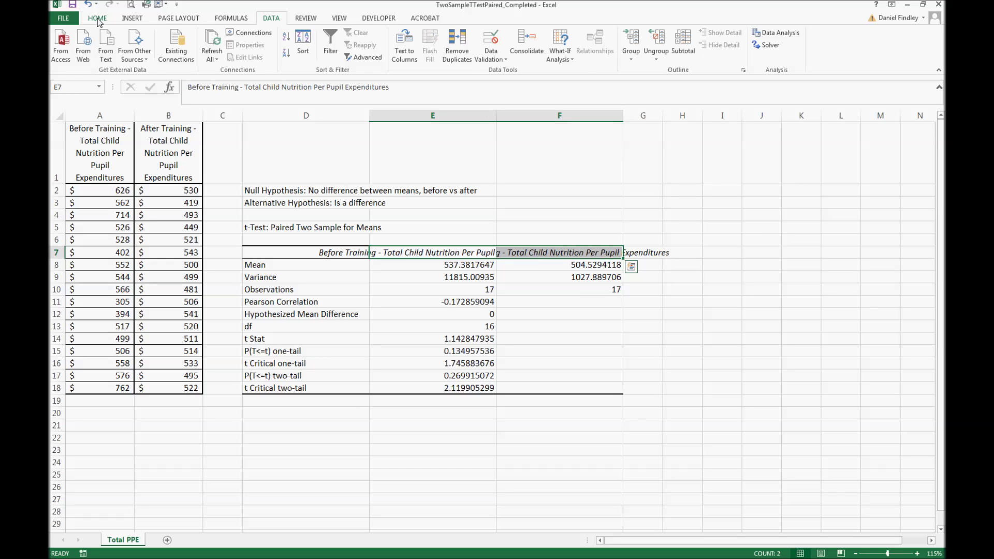
{"action": "left_click", "coordinate": [98, 18]}
{"action": "left_click", "coordinate": [340, 37]}
{"action": "left_click", "coordinate": [642, 375]}
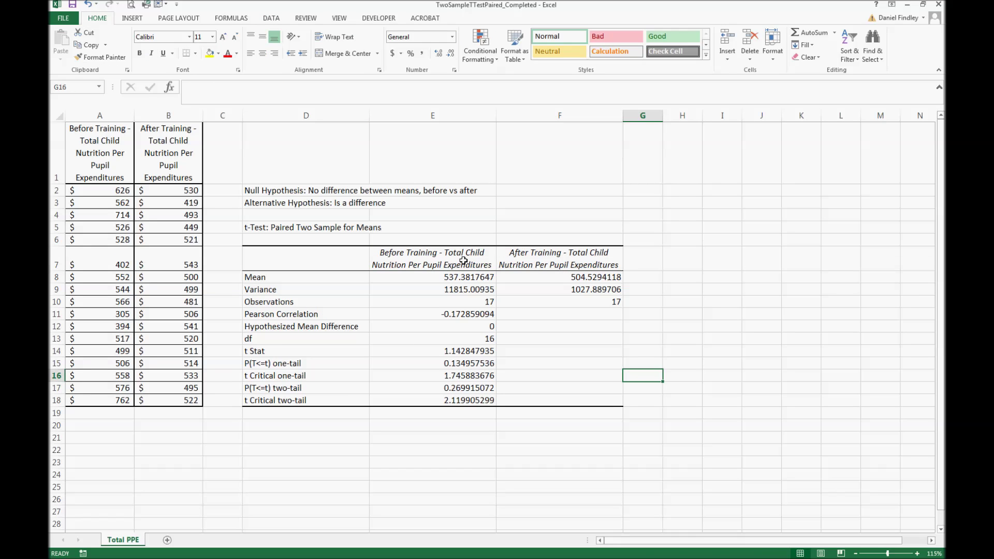
Review the before and after result columns, then select the two-tail rows D17:E18.
{"action": "left_click_drag", "start_coordinate": [463, 260], "coordinate": [453, 395]}
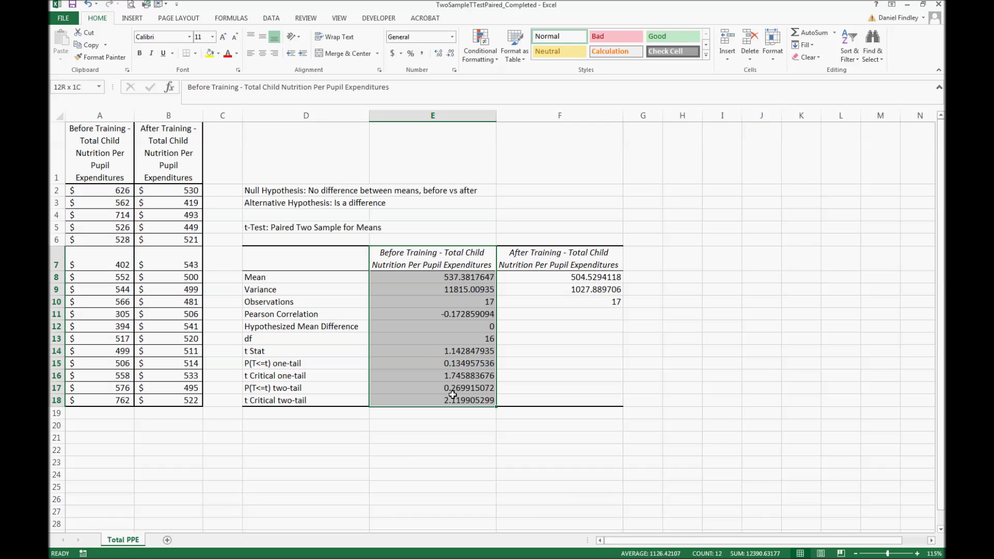
{"action": "left_click_drag", "start_coordinate": [548, 251], "coordinate": [595, 302]}
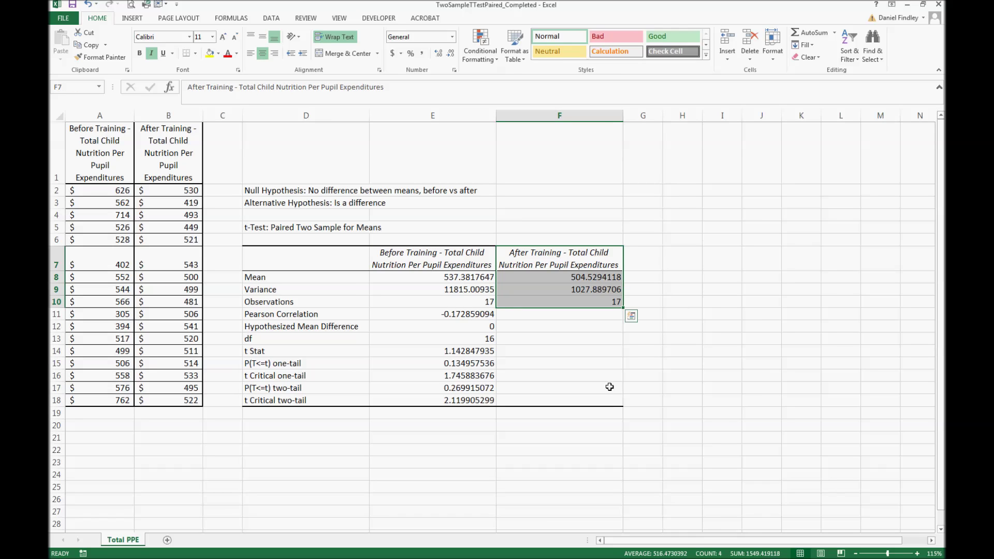
{"action": "left_click", "coordinate": [679, 387]}
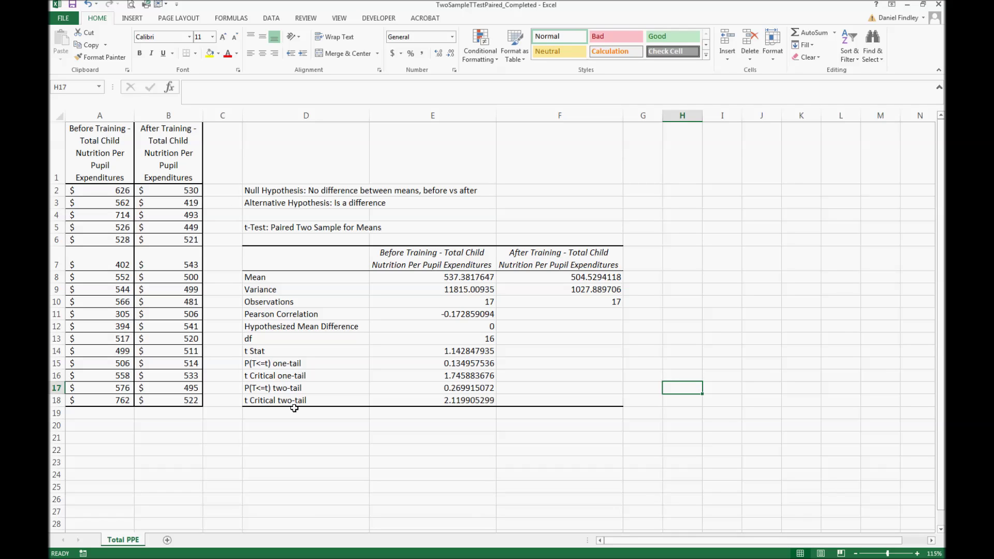
{"action": "left_click_drag", "start_coordinate": [293, 388], "coordinate": [404, 398]}
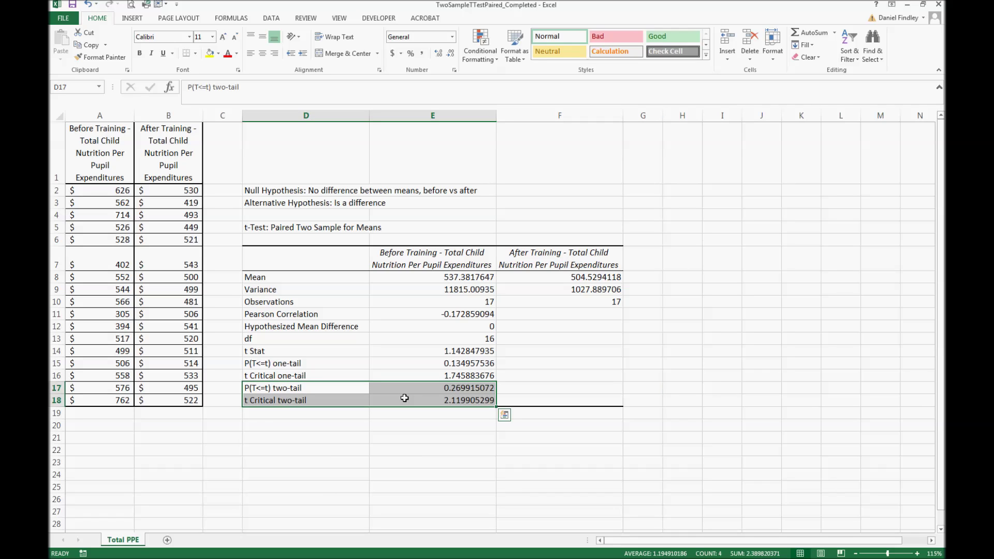
Fill D17:E18 yellow and start typing the 'Fail to reject null' conclusion in G17.
{"action": "left_click", "coordinate": [208, 54]}
{"action": "key", "text": "ctrl+End"}
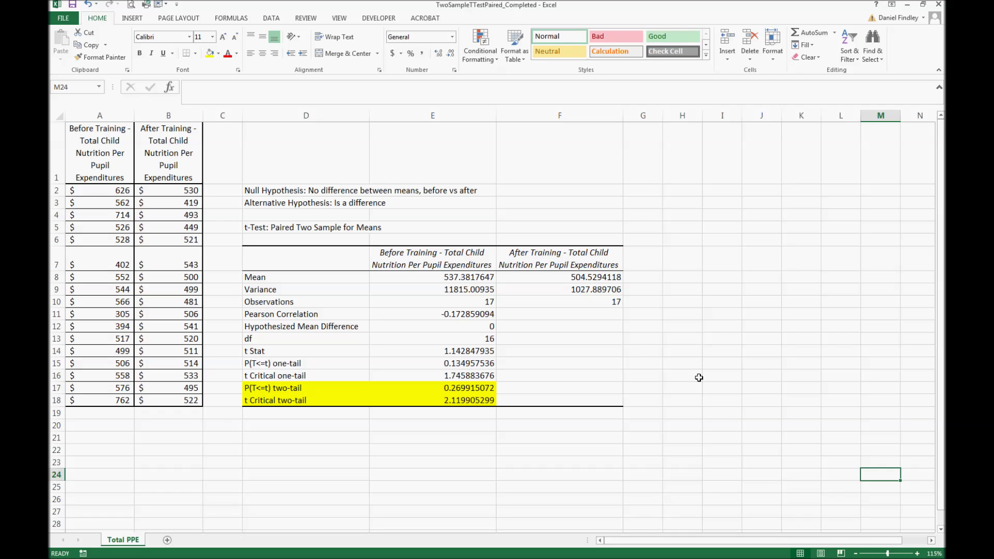
{"action": "key", "text": "ctrl+z"}
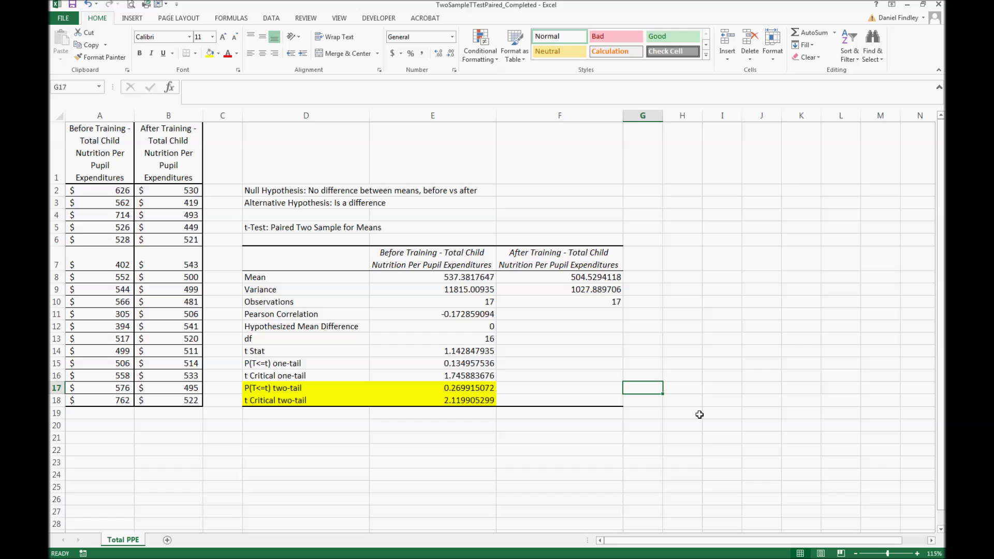
{"action": "type", "text": "Fail to re"}
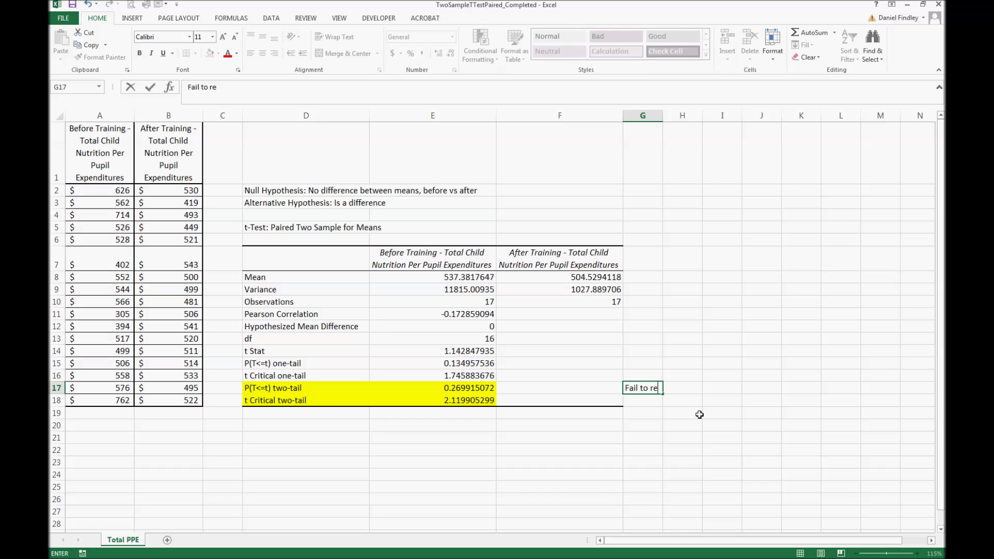
{"action": "type", "text": "ject null l"}
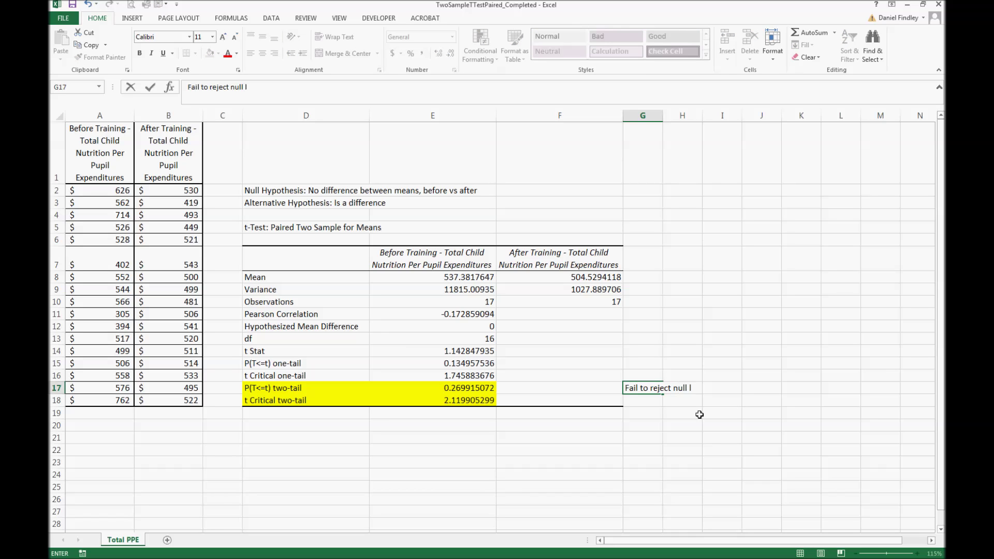